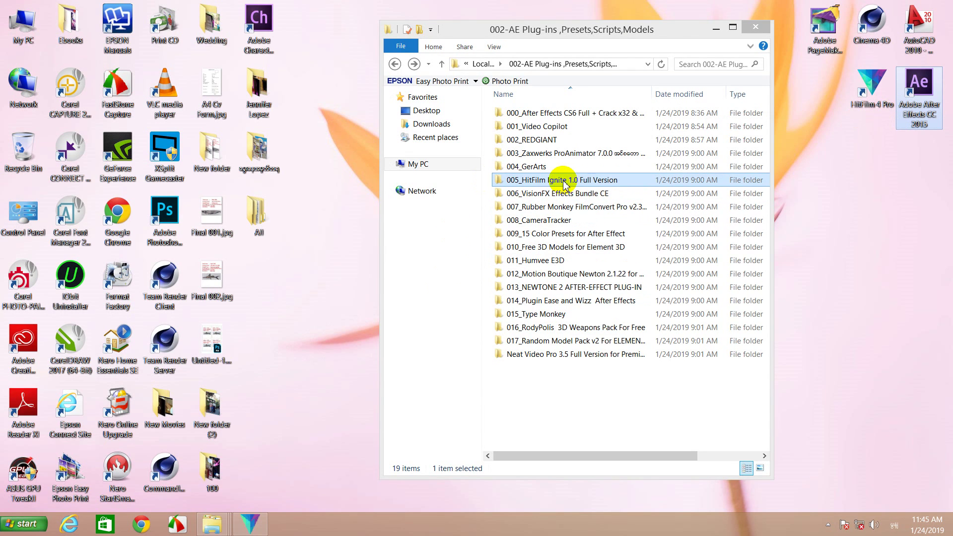
Open the 005_HitFilm Ignite 1.0 Full Version folder and extract HFIgv1_DownloadPirate.com.rar into it.
{"action": "left_click_drag", "start_coordinate": [632, 29], "coordinate": [768, 30]}
{"action": "double_click", "coordinate": [709, 181]}
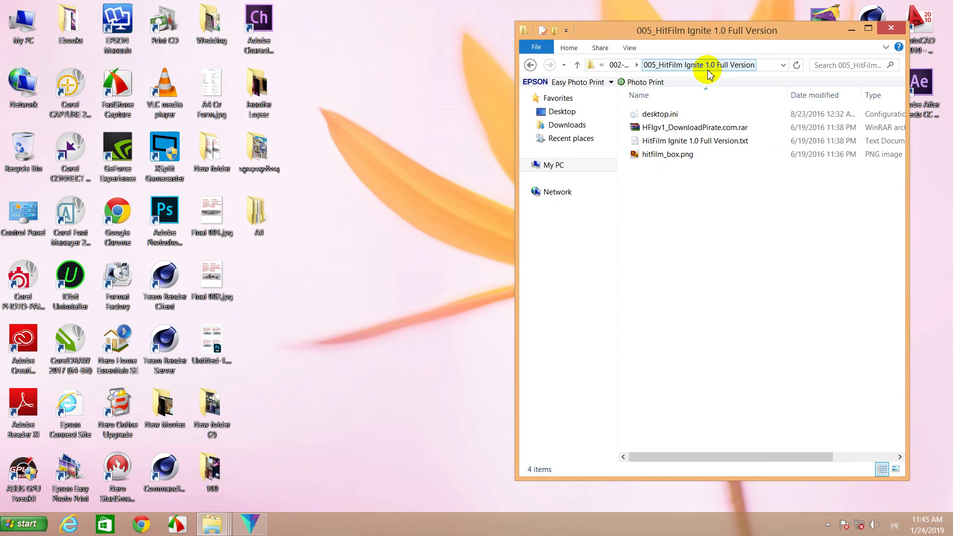
{"action": "left_click", "coordinate": [688, 127]}
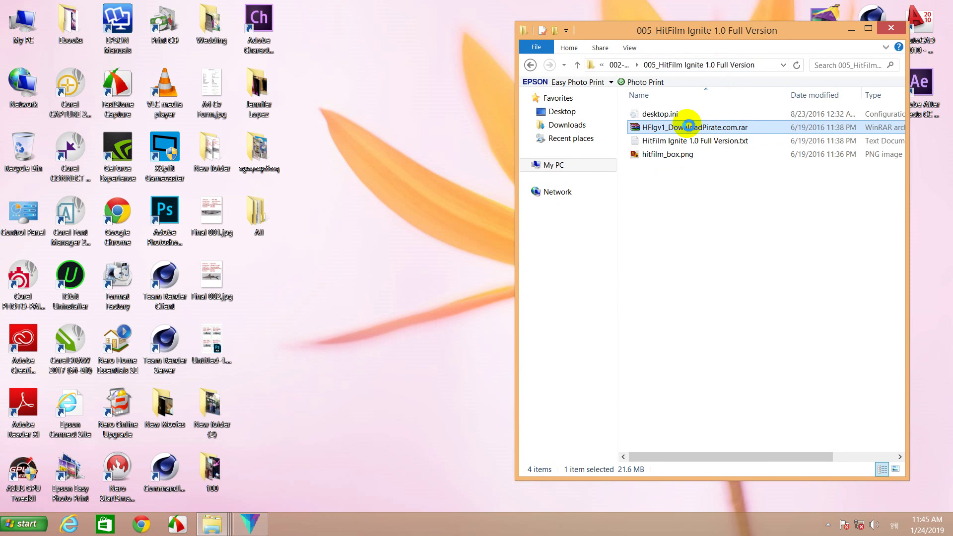
{"action": "right_click", "coordinate": [688, 127]}
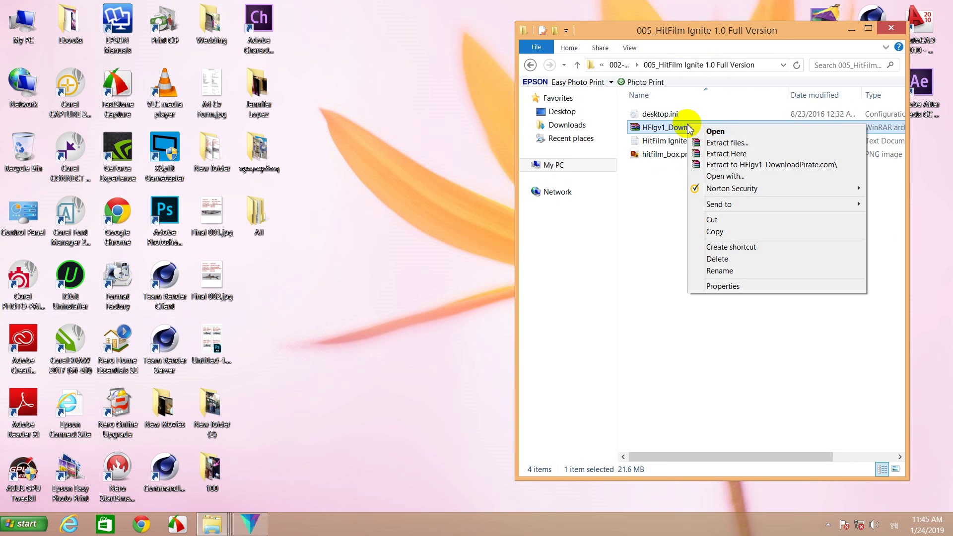
{"action": "left_click", "coordinate": [730, 156]}
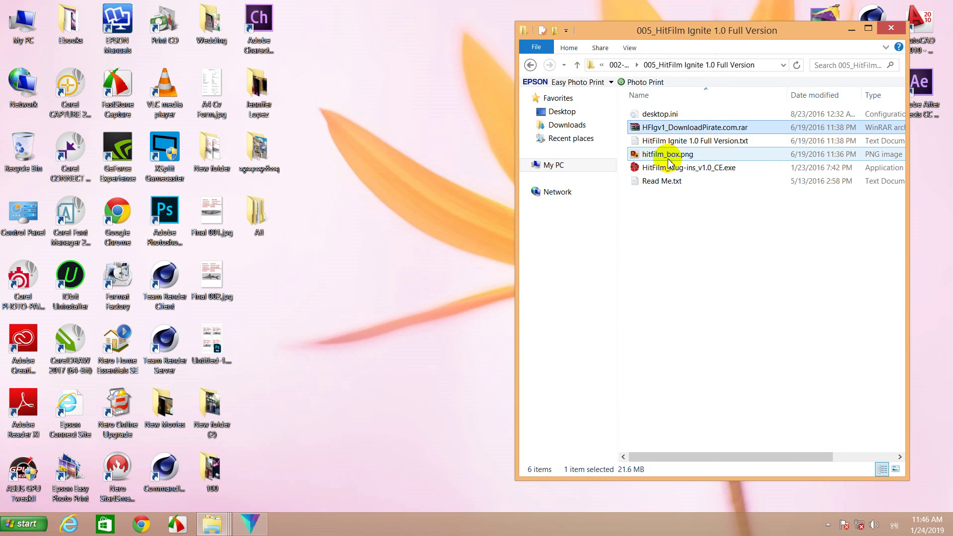
Run HitFilm_Plug-ins_v1.0_CE.exe and proceed with setup, letting it automatically close HitFilm 4 Pro.
{"action": "mouse_move", "coordinate": [670, 169]}
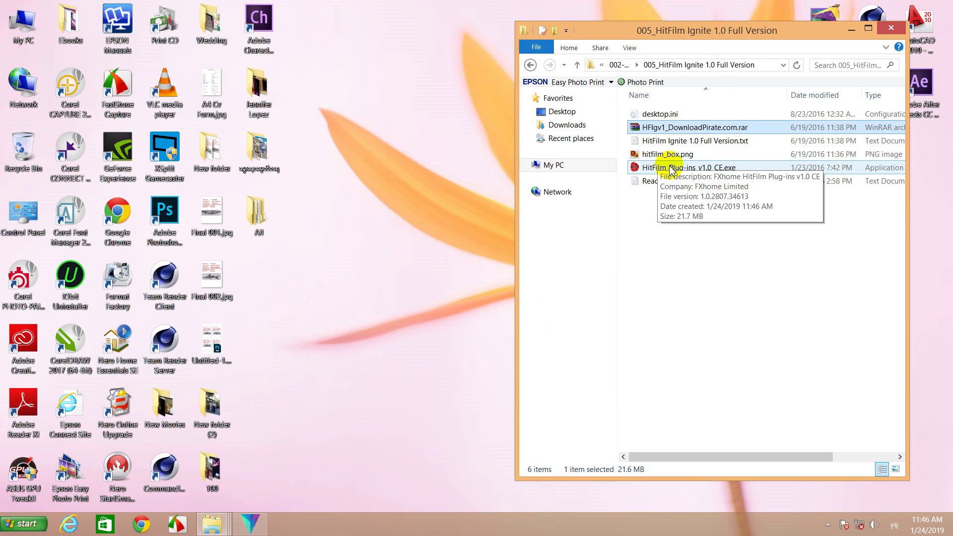
{"action": "left_click", "coordinate": [679, 169]}
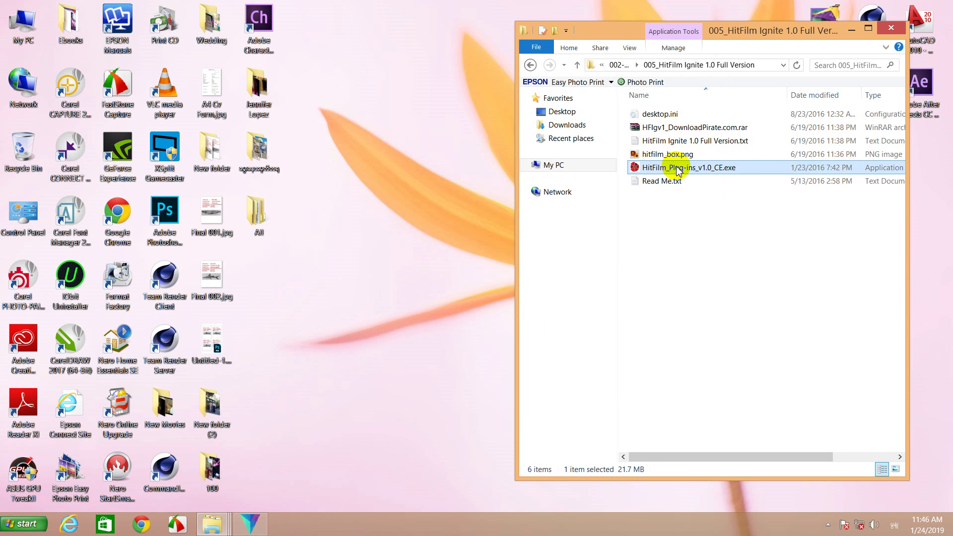
{"action": "double_click", "coordinate": [679, 169]}
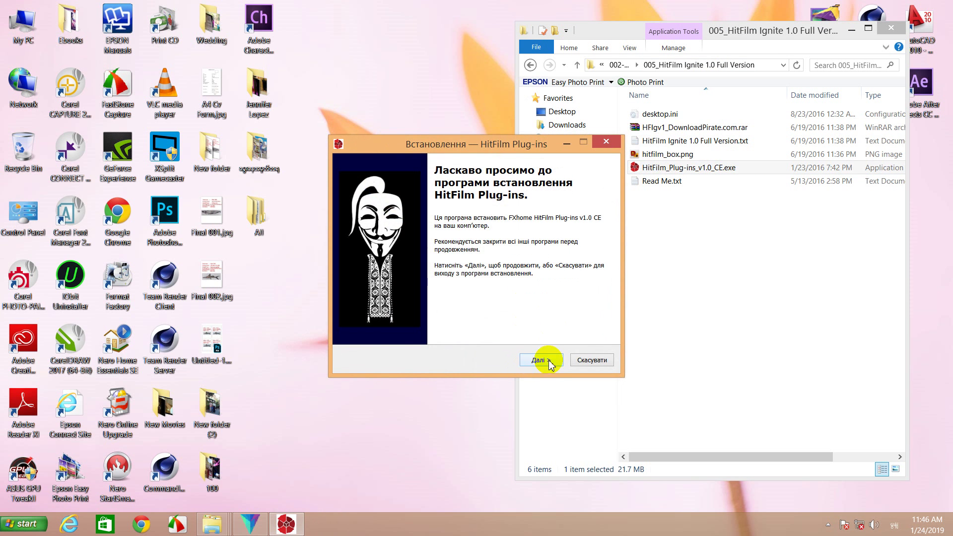
{"action": "left_click", "coordinate": [546, 360]}
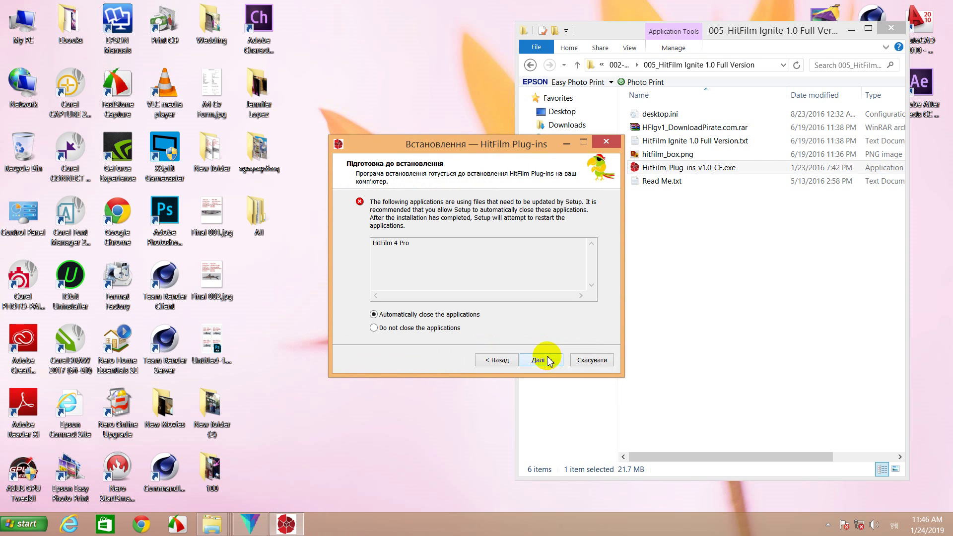
{"action": "left_click_drag", "start_coordinate": [460, 146], "coordinate": [310, 43]}
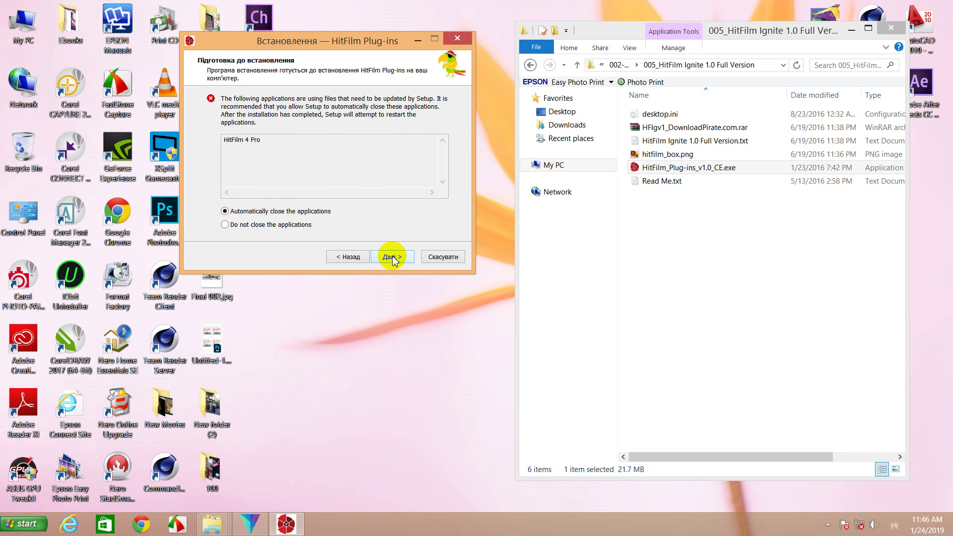
{"action": "left_click_drag", "start_coordinate": [266, 142], "coordinate": [233, 132]}
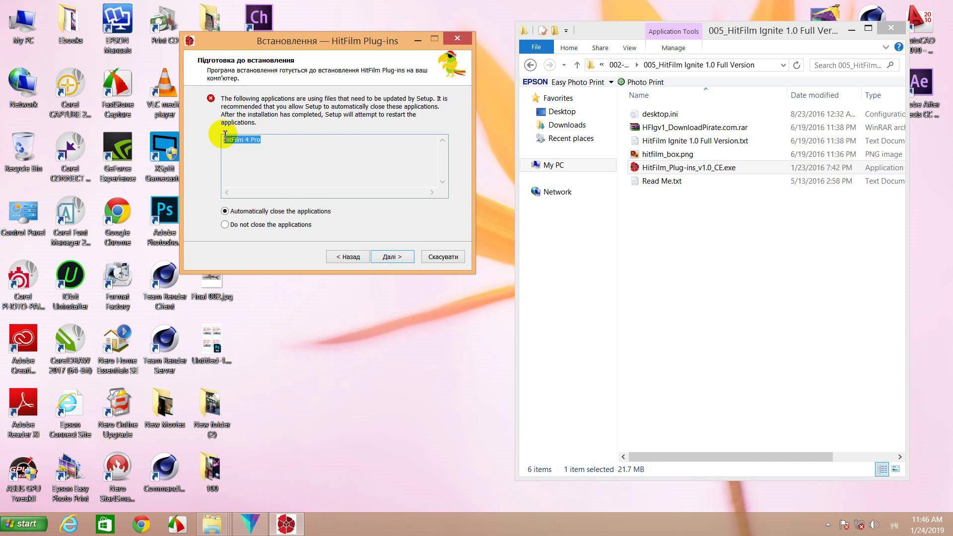
{"action": "left_click", "coordinate": [391, 258]}
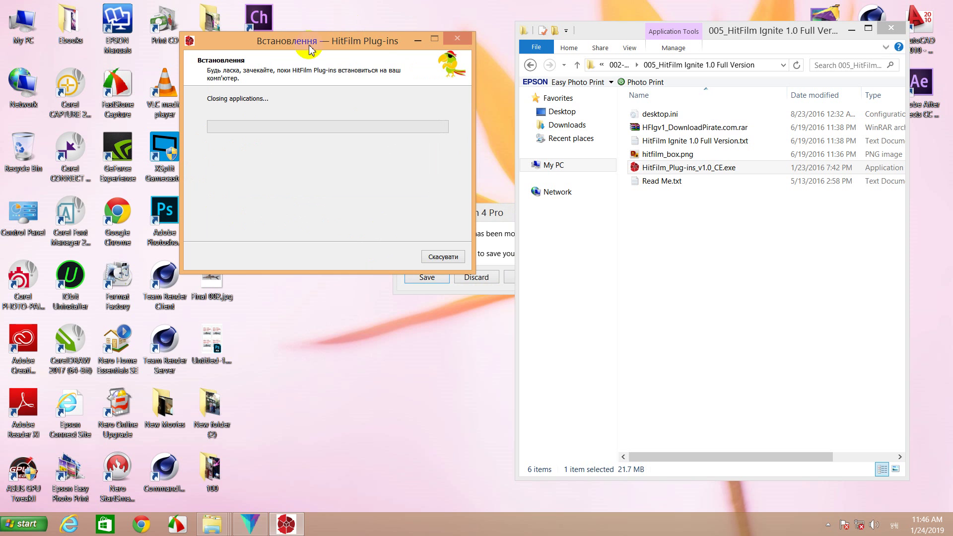
Save the changes to the HitFilm 4 Pro project and have setup retry closing the applications.
{"action": "left_click", "coordinate": [484, 239]}
{"action": "left_click_drag", "start_coordinate": [499, 220], "coordinate": [388, 291]}
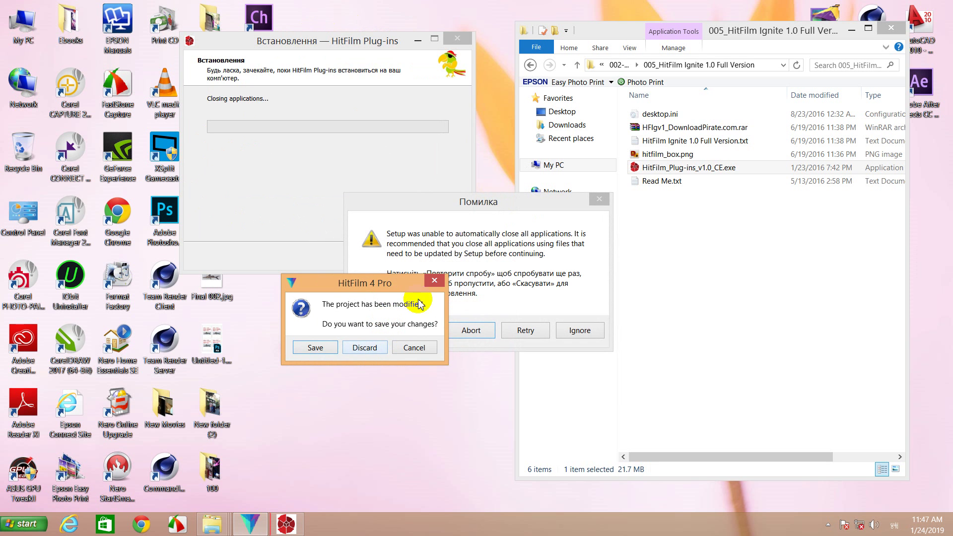
{"action": "left_click_drag", "start_coordinate": [396, 288], "coordinate": [365, 348]}
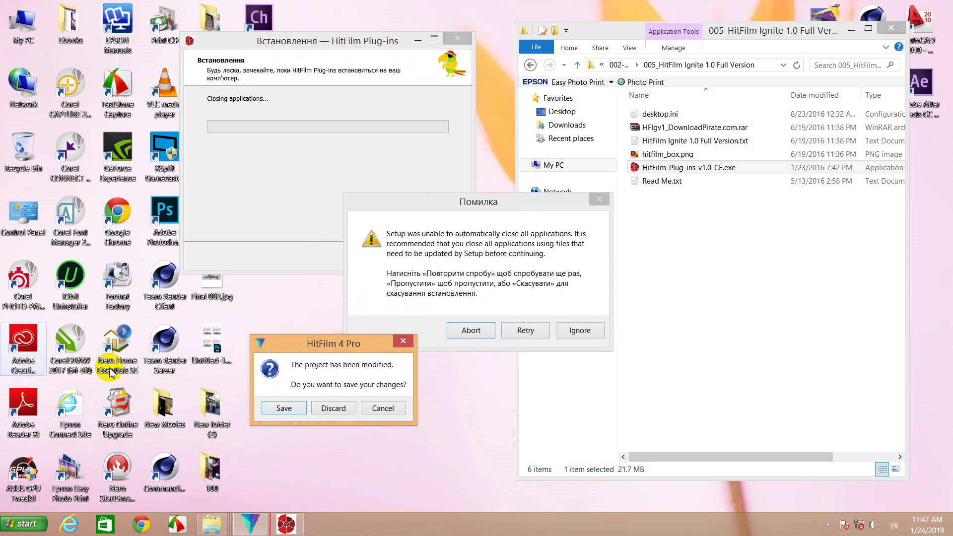
{"action": "left_click", "coordinate": [268, 409]}
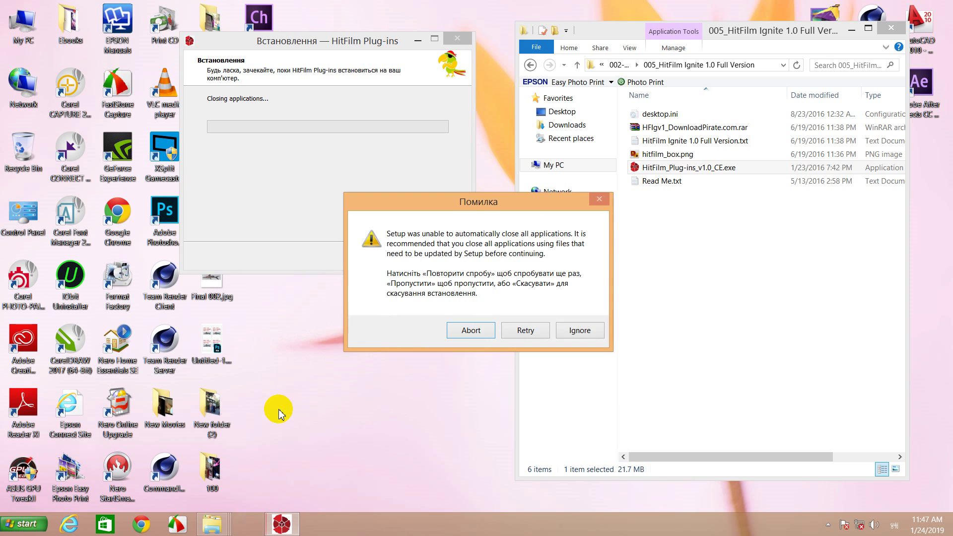
{"action": "left_click_drag", "start_coordinate": [521, 203], "coordinate": [434, 207]}
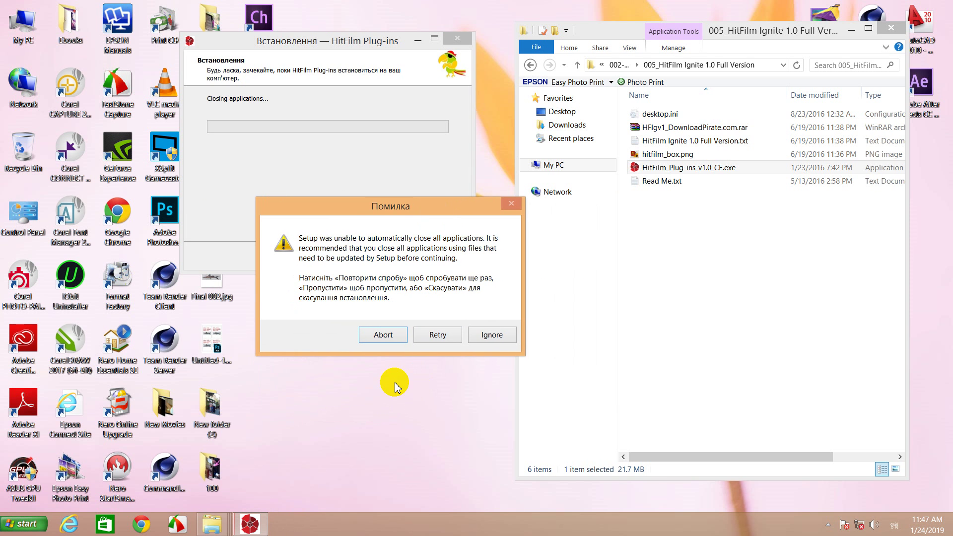
{"action": "left_click", "coordinate": [437, 336]}
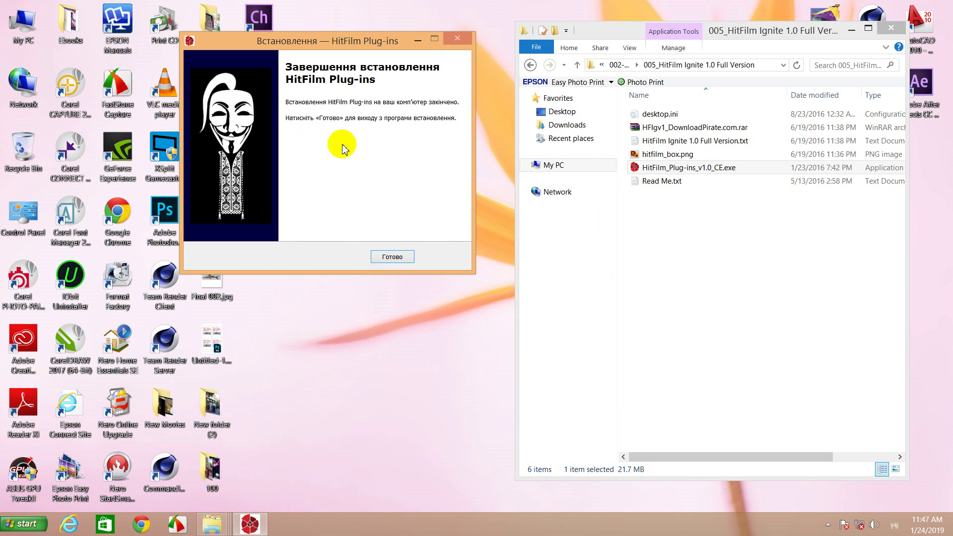
Reposition the plug-in folder window and finish the HitFilm Plug-ins setup wizard.
{"action": "left_click_drag", "start_coordinate": [566, 112], "coordinate": [666, 63]}
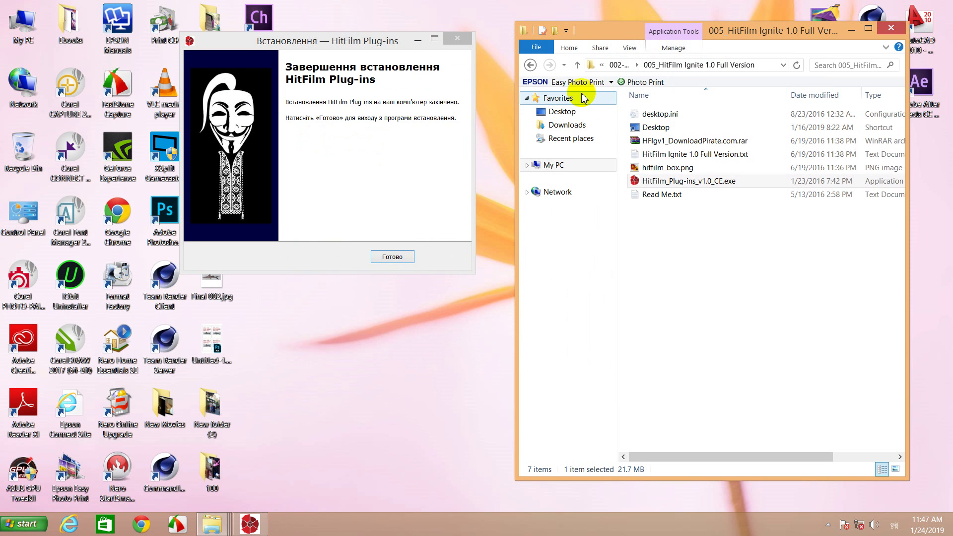
{"action": "left_click_drag", "start_coordinate": [729, 34], "coordinate": [700, 34]}
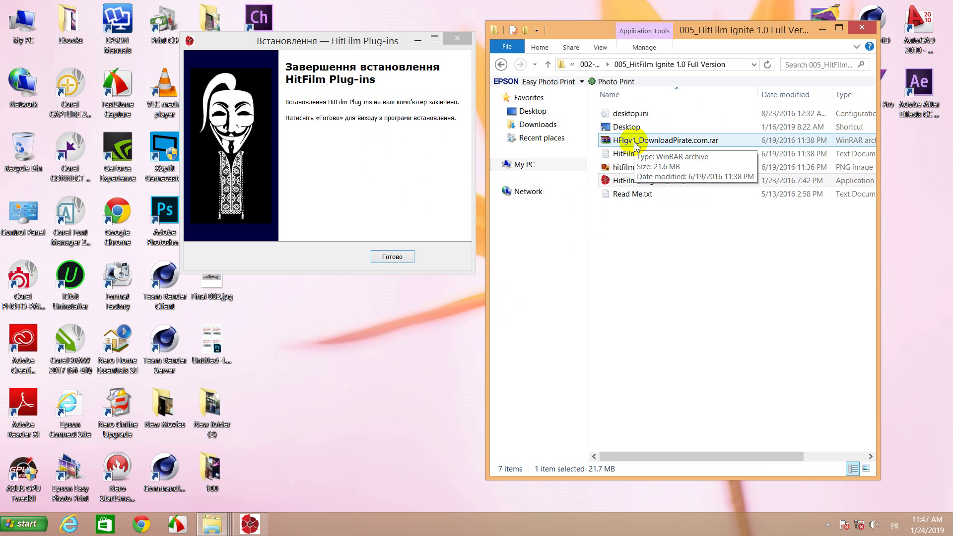
{"action": "left_click_drag", "start_coordinate": [801, 33], "coordinate": [824, 34]}
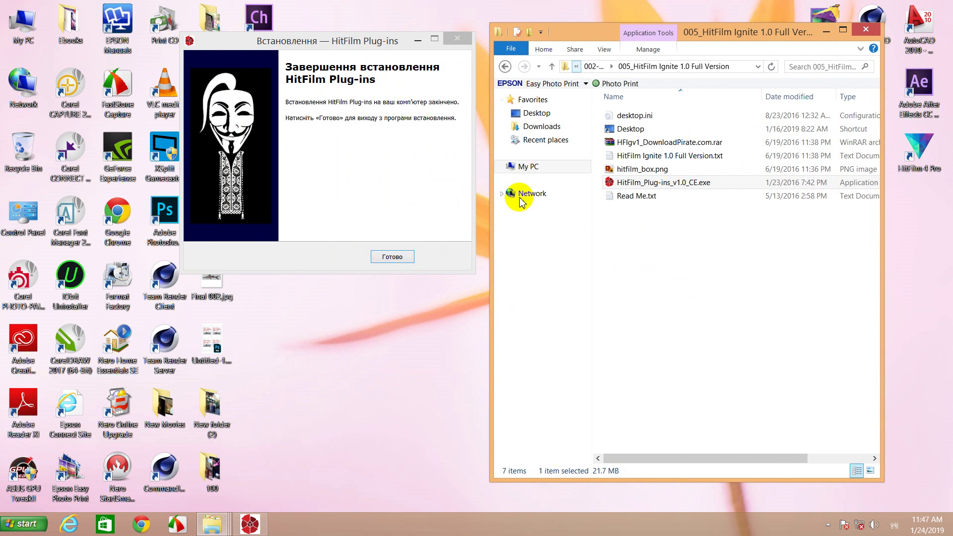
{"action": "left_click_drag", "start_coordinate": [355, 42], "coordinate": [333, 49]}
{"action": "left_click", "coordinate": [370, 265]}
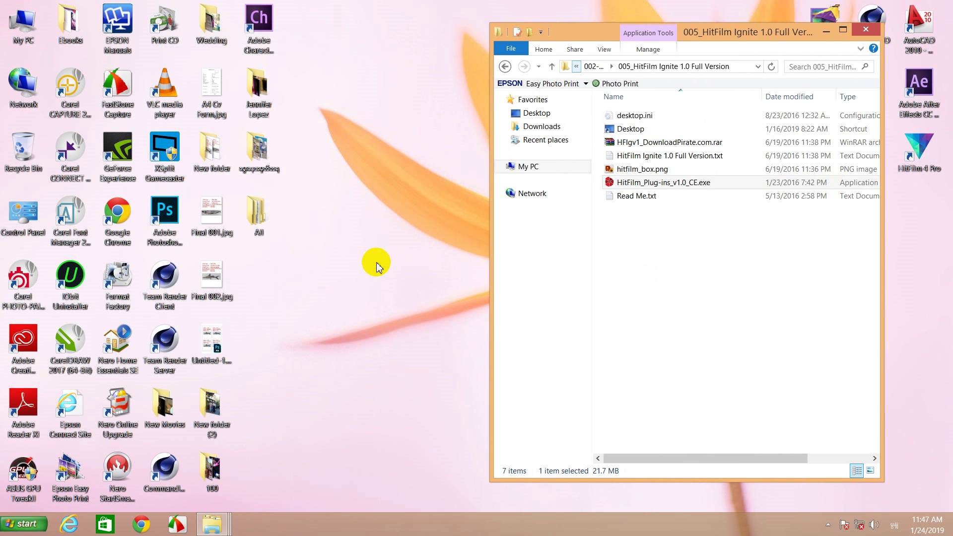
Refresh the desktop and launch Adobe After Effects CC 2015.
{"action": "right_click", "coordinate": [351, 72]}
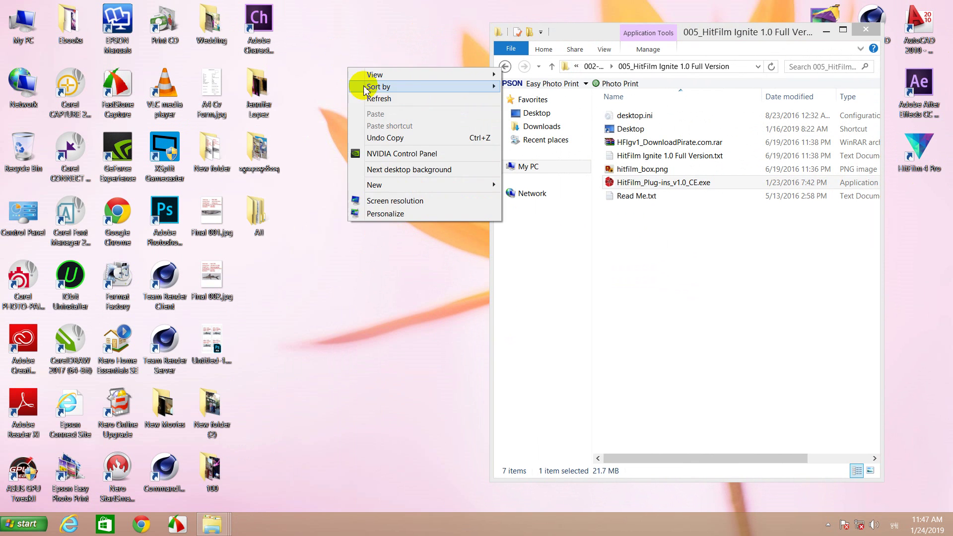
{"action": "left_click", "coordinate": [366, 98]}
{"action": "left_click_drag", "start_coordinate": [691, 32], "coordinate": [638, 30]}
{"action": "left_click", "coordinate": [919, 94]}
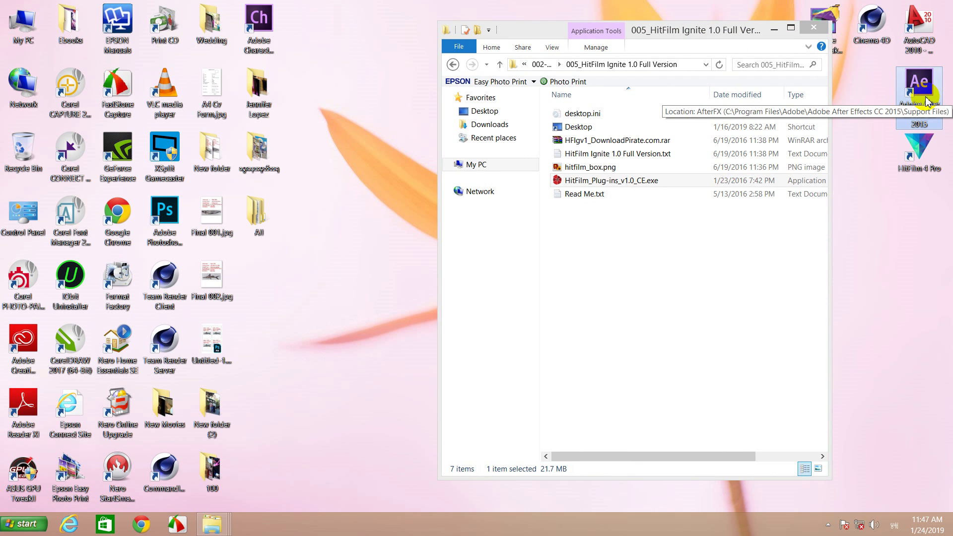
{"action": "double_click", "coordinate": [925, 95]}
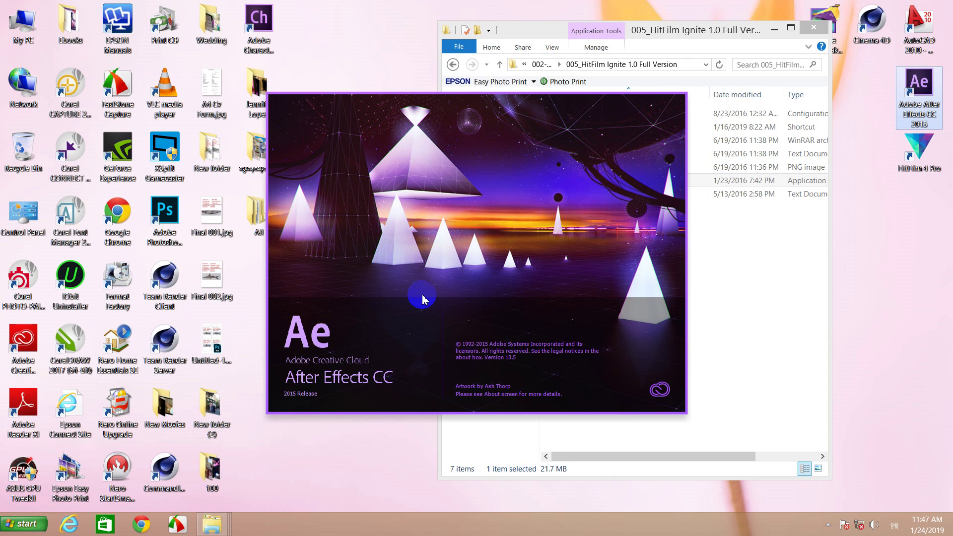
{"action": "left_click", "coordinate": [342, 232]}
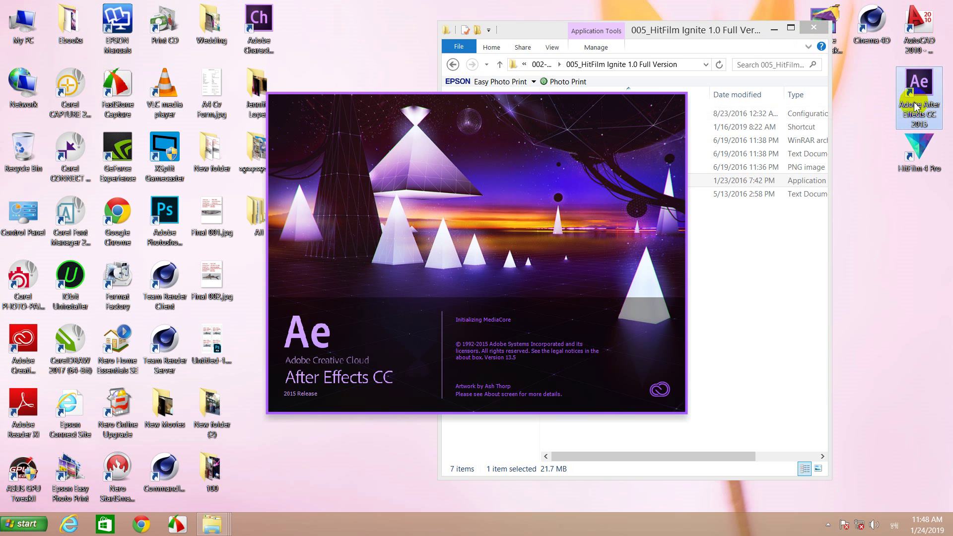
Minimise the plug-in folder window and dismiss the QuickTime warning in After Effects.
{"action": "left_click", "coordinate": [702, 34]}
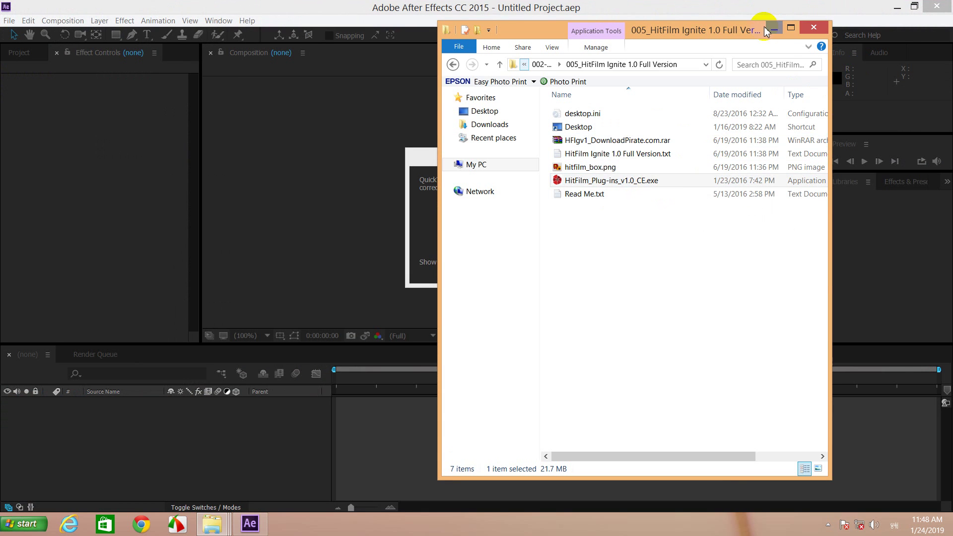
{"action": "left_click", "coordinate": [774, 29]}
{"action": "left_click", "coordinate": [624, 271]}
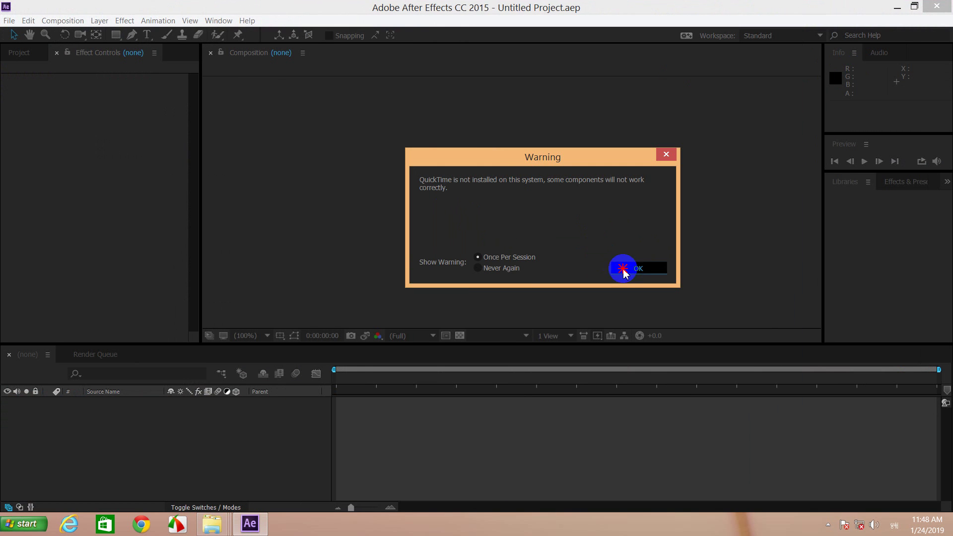
Create a new composition from the welcome screen, accepting the proposed settings.
{"action": "left_click", "coordinate": [65, 22]}
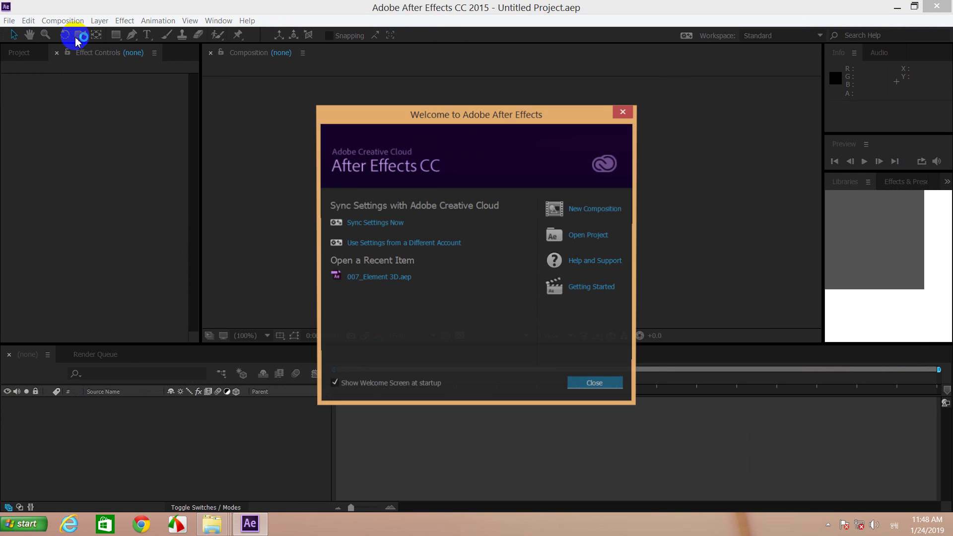
{"action": "left_click", "coordinate": [578, 208]}
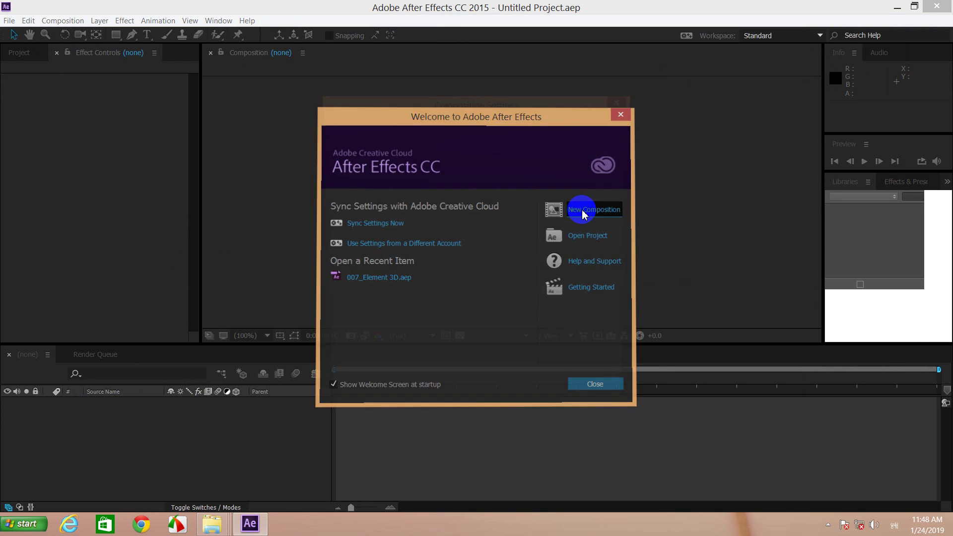
{"action": "left_click", "coordinate": [549, 400]}
Set the current time to 0;00;10;15 and add a dark gray solid layer to the composition.
{"action": "left_click", "coordinate": [100, 21]}
{"action": "mouse_move", "coordinate": [261, 31]}
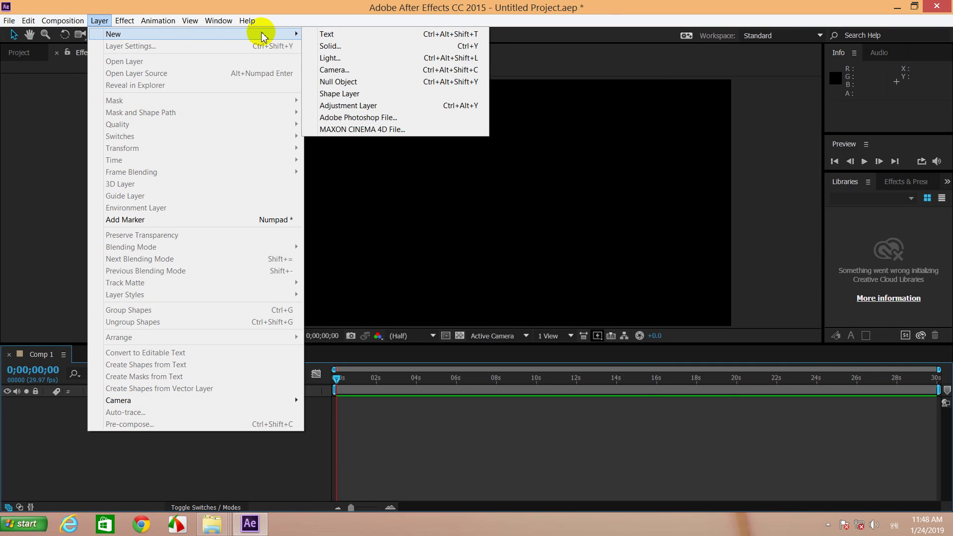
{"action": "left_click", "coordinate": [545, 379]}
{"action": "left_click", "coordinate": [546, 383]}
{"action": "left_click", "coordinate": [99, 20]}
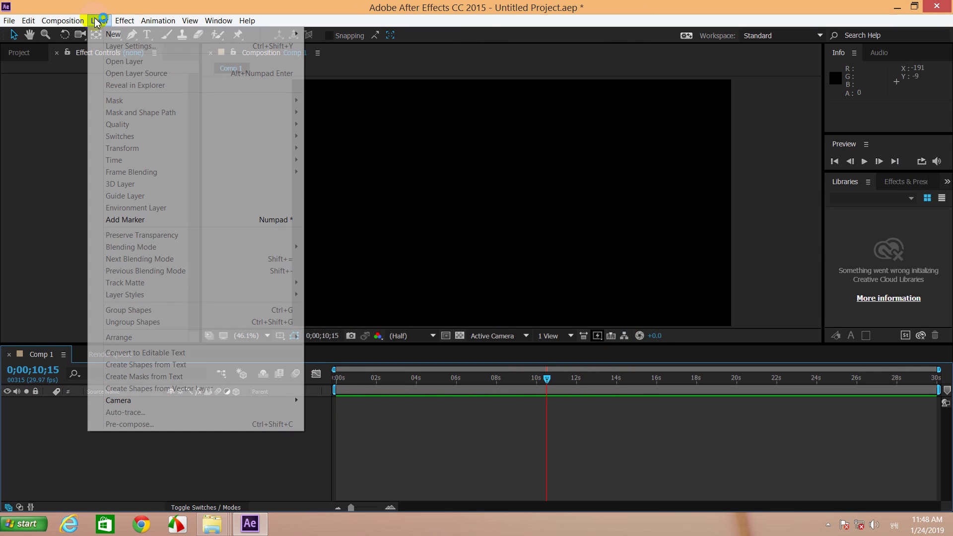
{"action": "mouse_move", "coordinate": [167, 40]}
{"action": "left_click", "coordinate": [338, 46]}
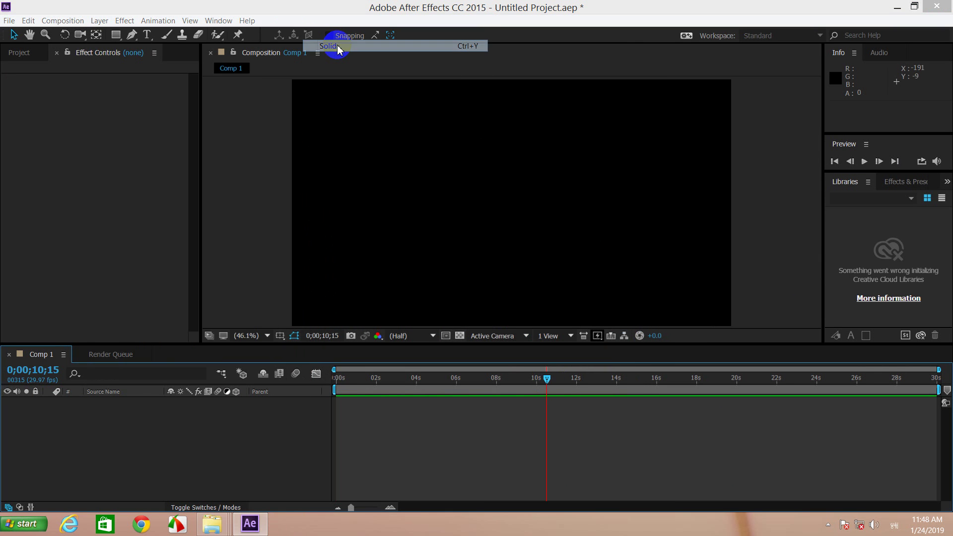
{"action": "left_click", "coordinate": [499, 374]}
Examine the HitFilm effect categories available for the solid layer, from Blurs through Video Clean-up.
{"action": "left_click", "coordinate": [125, 20]}
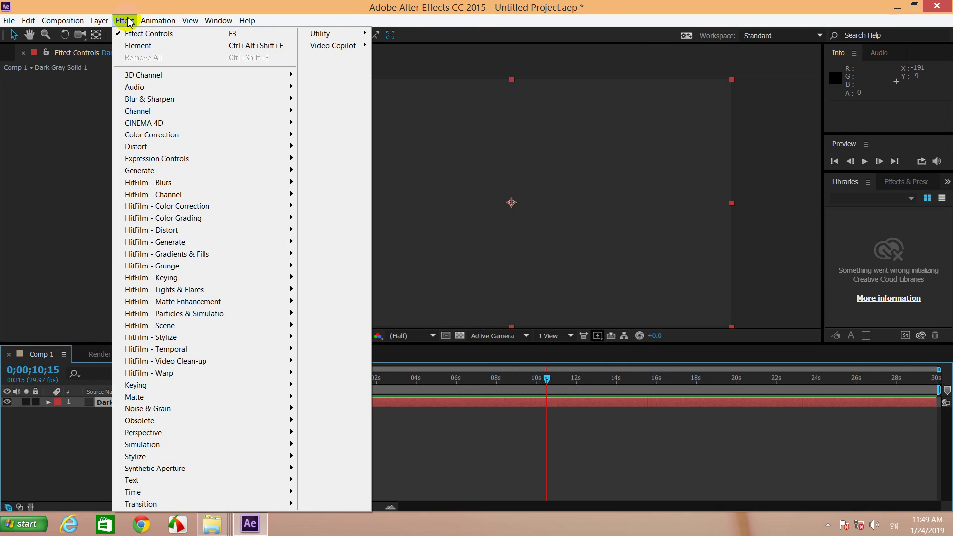
{"action": "mouse_move", "coordinate": [162, 196]}
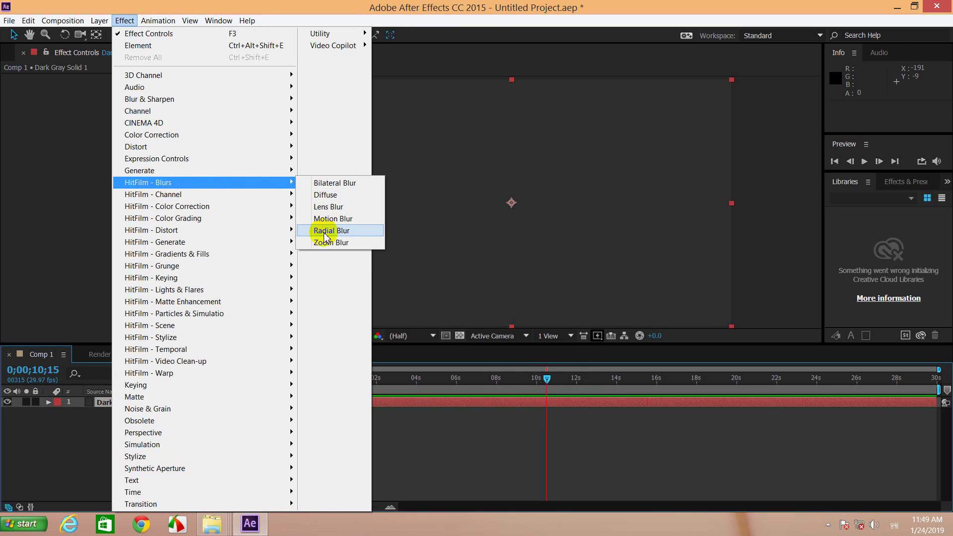
{"action": "mouse_move", "coordinate": [251, 194]}
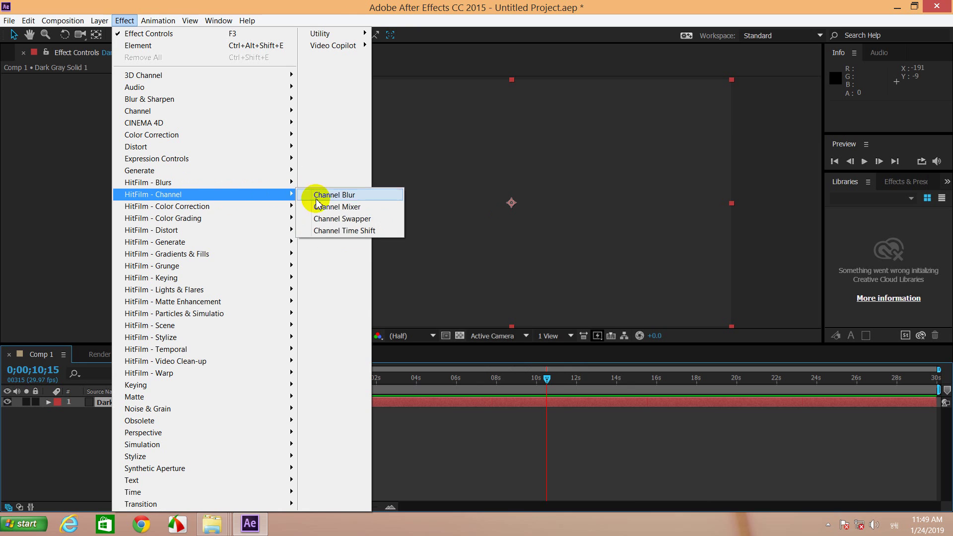
{"action": "mouse_move", "coordinate": [276, 207]}
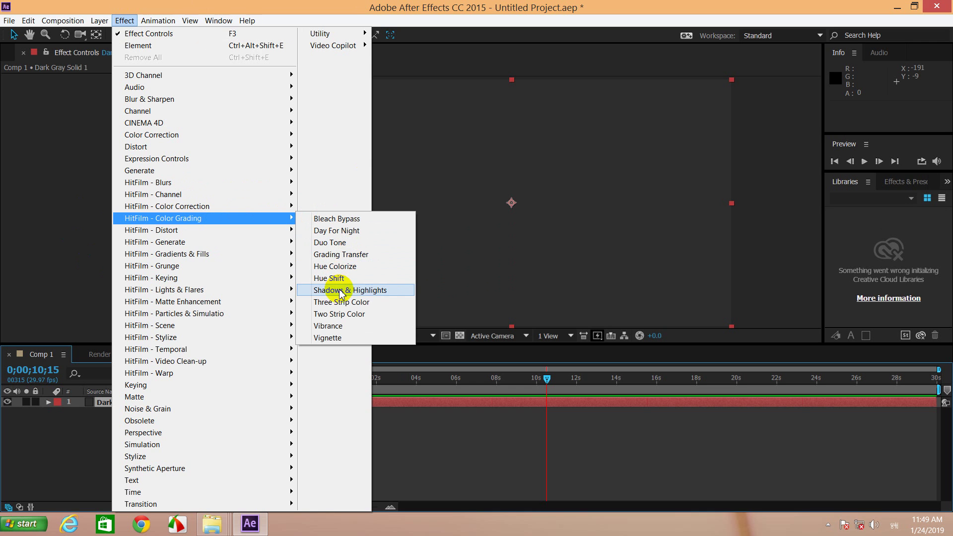
{"action": "left_click", "coordinate": [334, 342]}
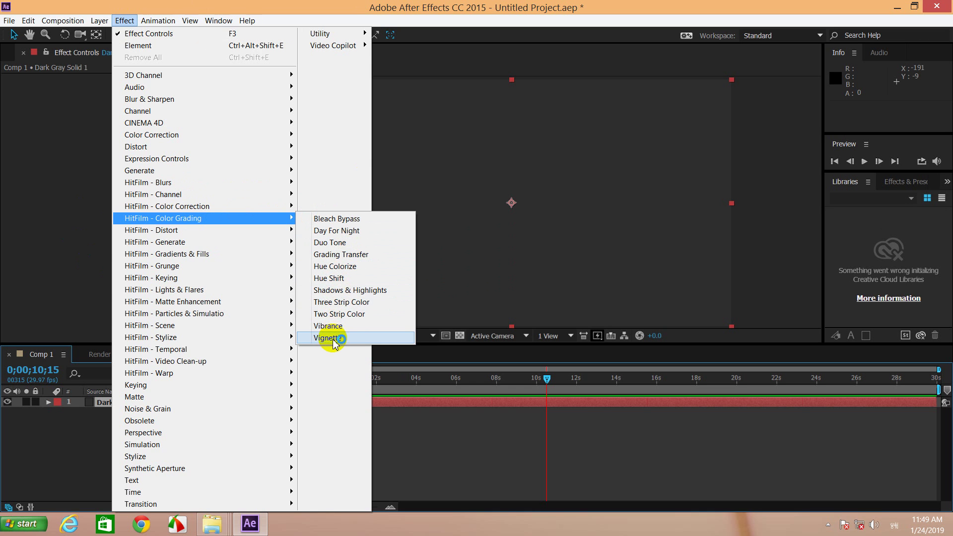
{"action": "mouse_move", "coordinate": [228, 230]}
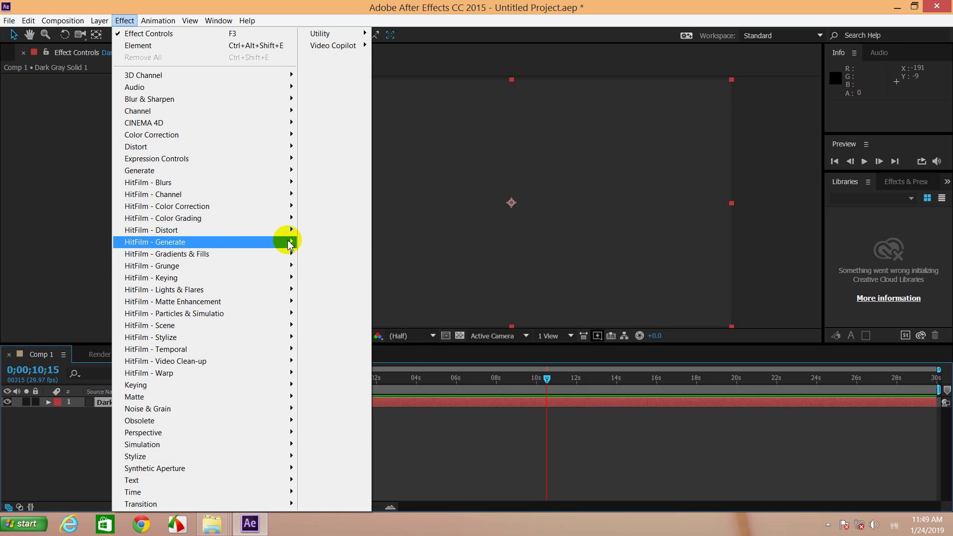
{"action": "mouse_move", "coordinate": [300, 242]}
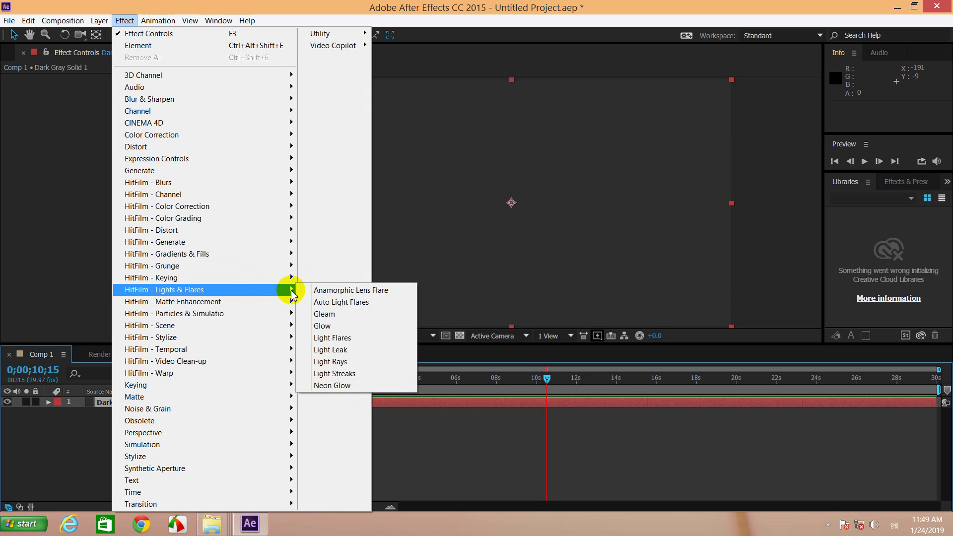
{"action": "mouse_move", "coordinate": [288, 303]}
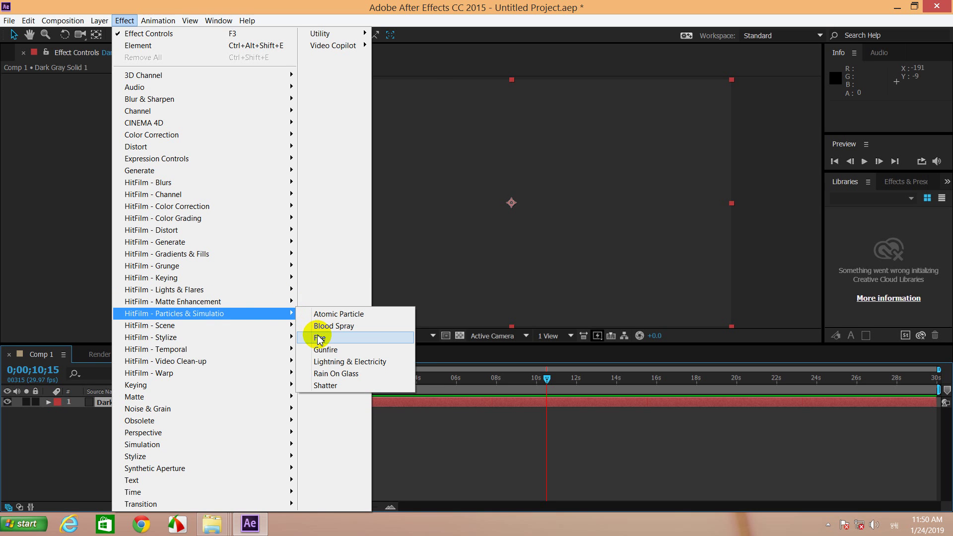
{"action": "mouse_move", "coordinate": [303, 328]}
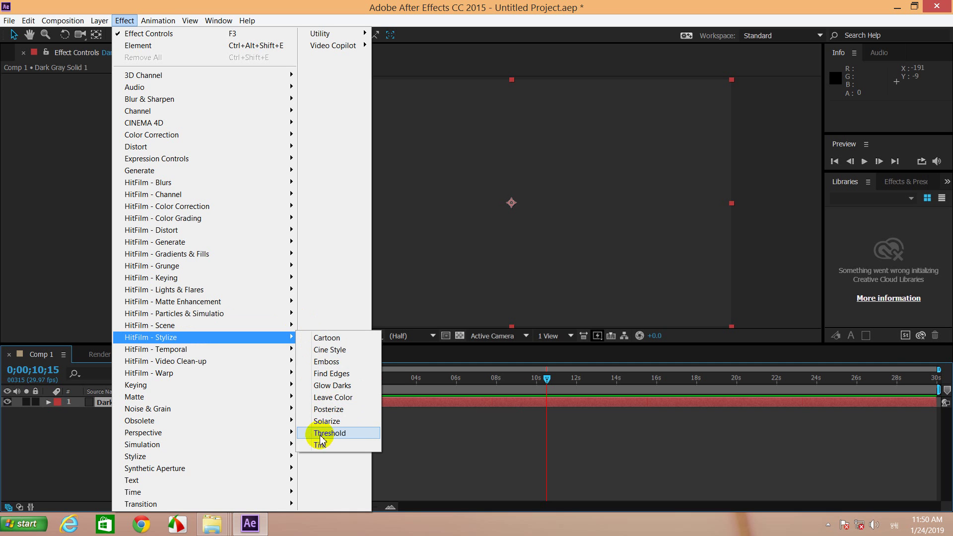
{"action": "left_click", "coordinate": [124, 351]}
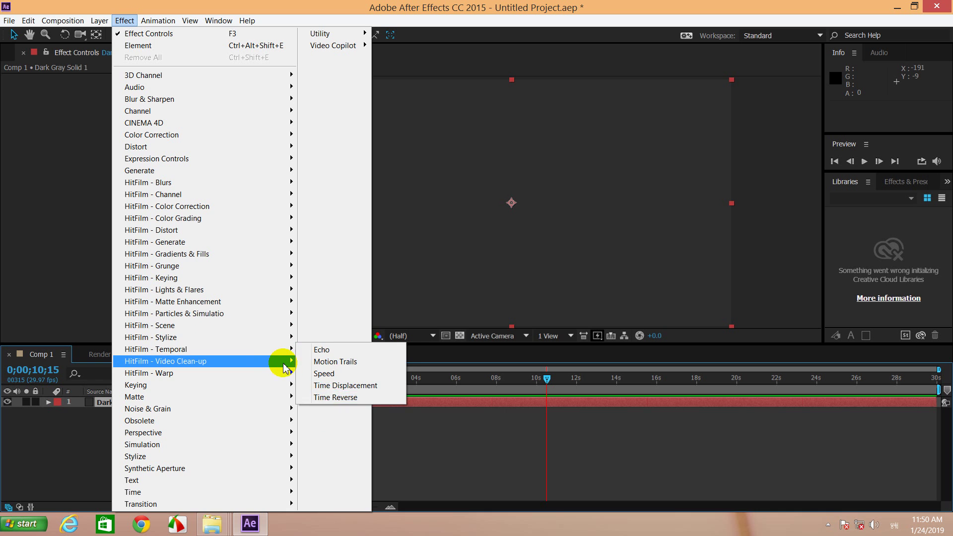
{"action": "mouse_move", "coordinate": [288, 364]}
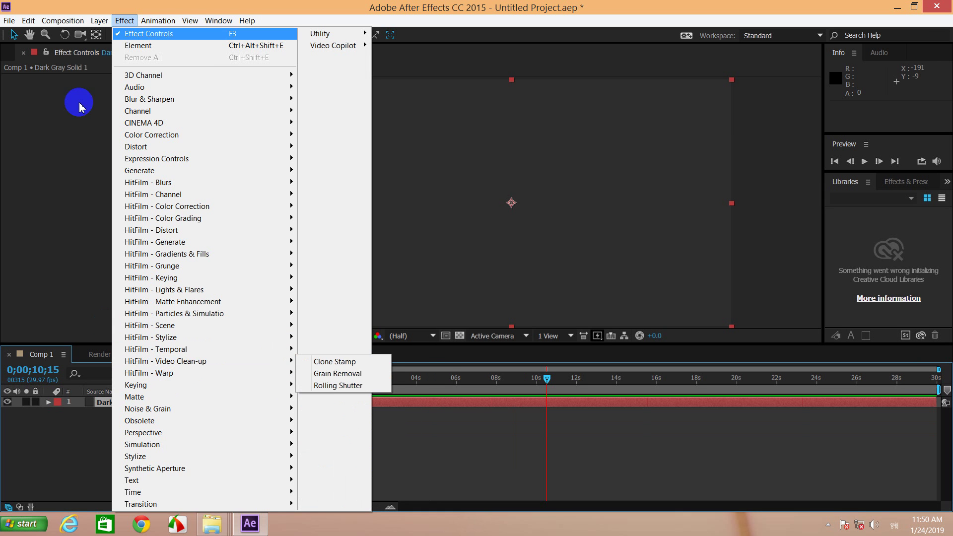
Minimise After Effects and bring up the 005_HitFilm Ignite 1.0 Full Version folder window.
{"action": "left_click", "coordinate": [898, 8]}
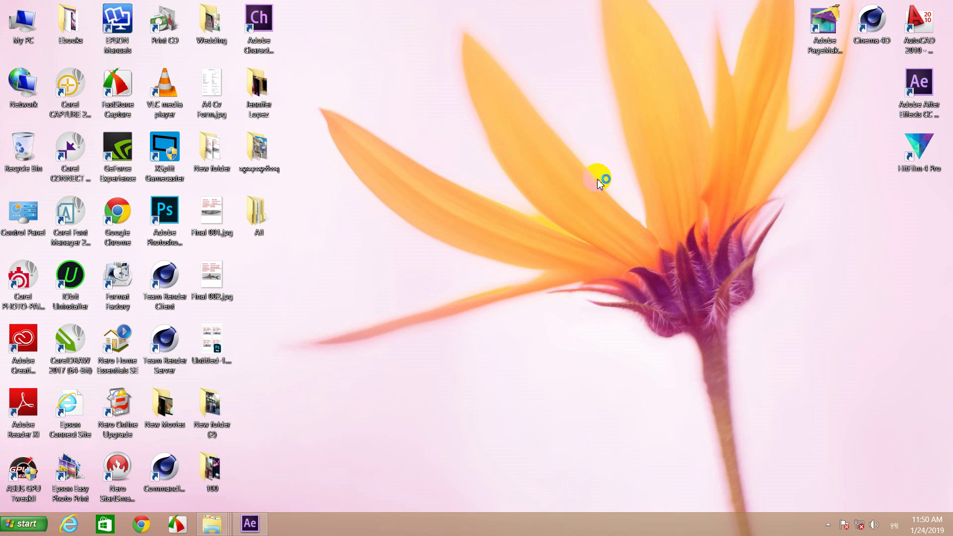
{"action": "left_click", "coordinate": [204, 530]}
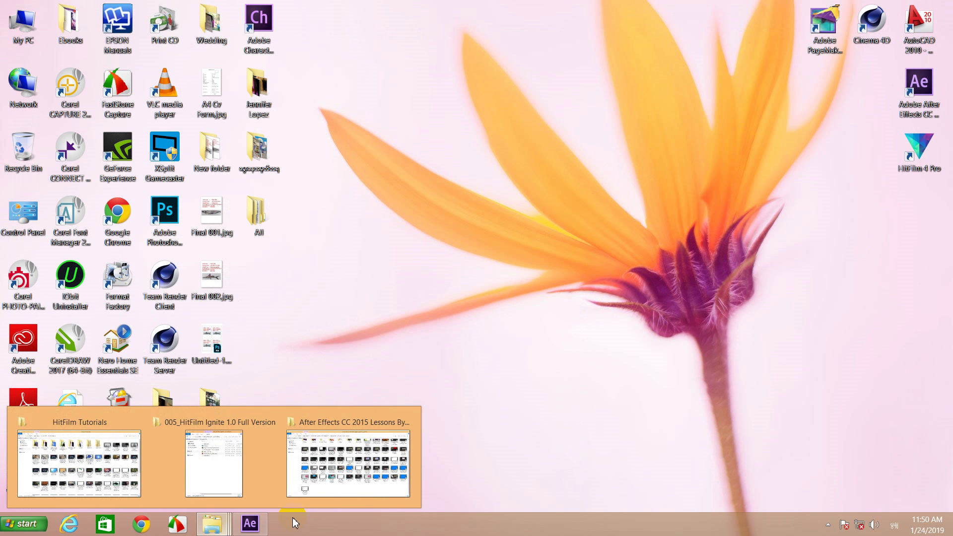
{"action": "left_click", "coordinate": [245, 478]}
{"action": "left_click", "coordinate": [739, 334]}
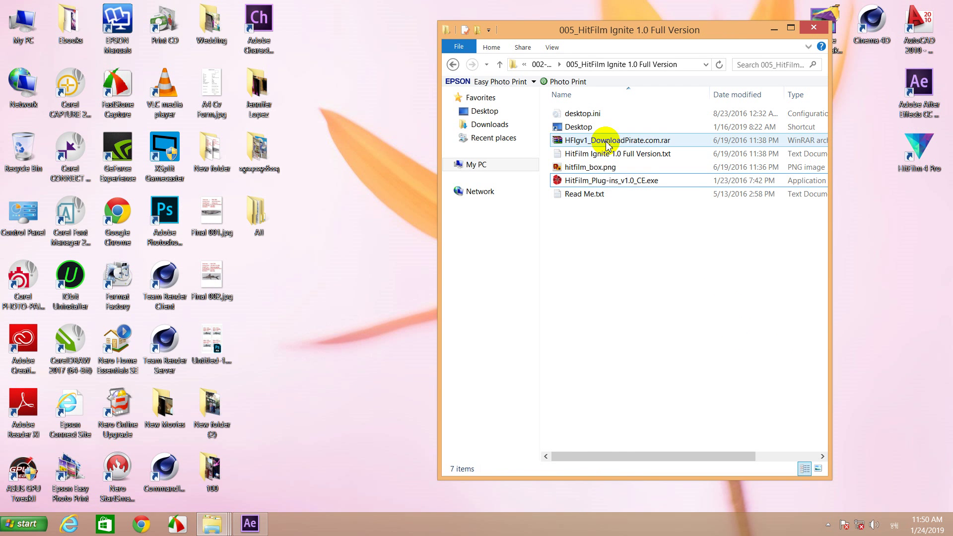
Open HitFilm Ignite 1.0 Full Version.txt, highlight the plug-in count in its description, and close the file.
{"action": "double_click", "coordinate": [603, 154]}
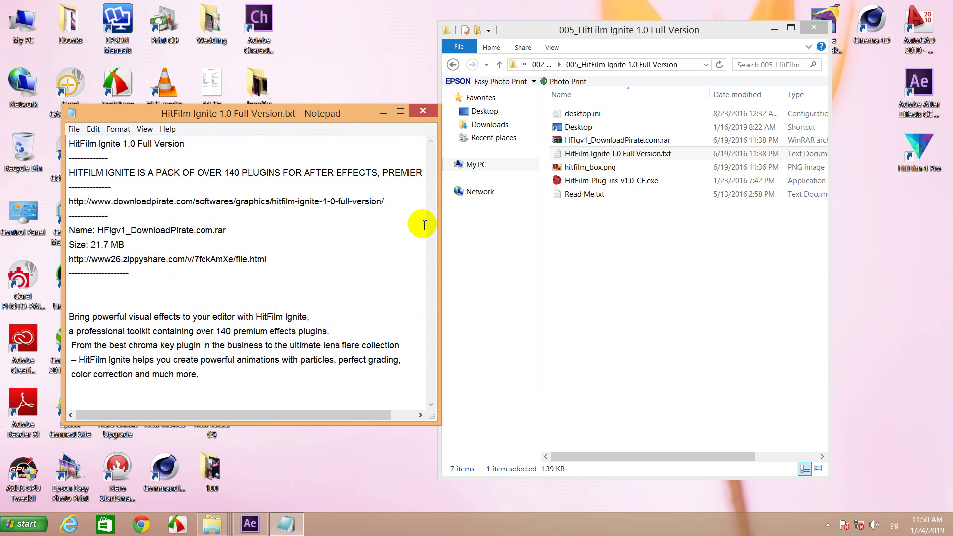
{"action": "double_click", "coordinate": [238, 173]}
{"action": "left_click_drag", "start_coordinate": [228, 172], "coordinate": [268, 173]}
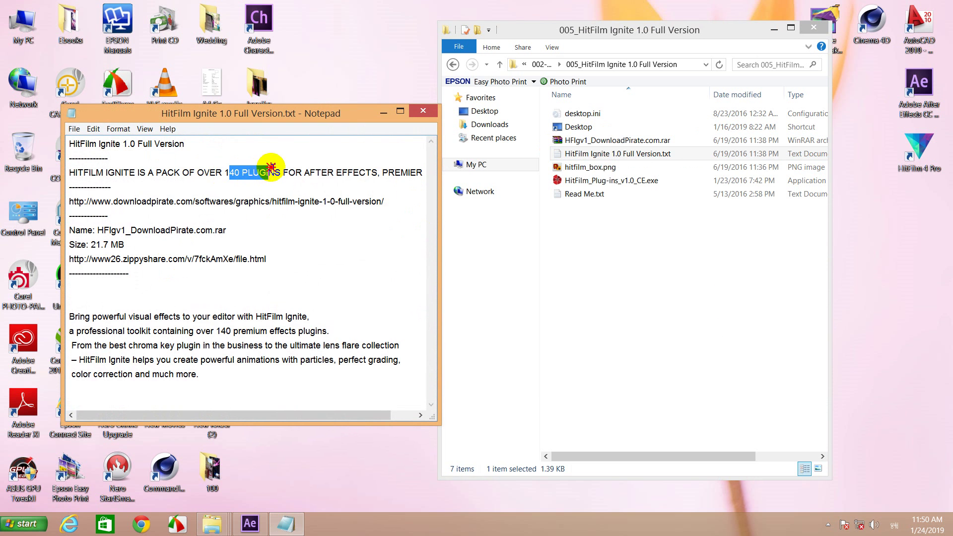
{"action": "left_click", "coordinate": [422, 111]}
{"action": "right_click", "coordinate": [383, 138]}
{"action": "left_click", "coordinate": [389, 169]}
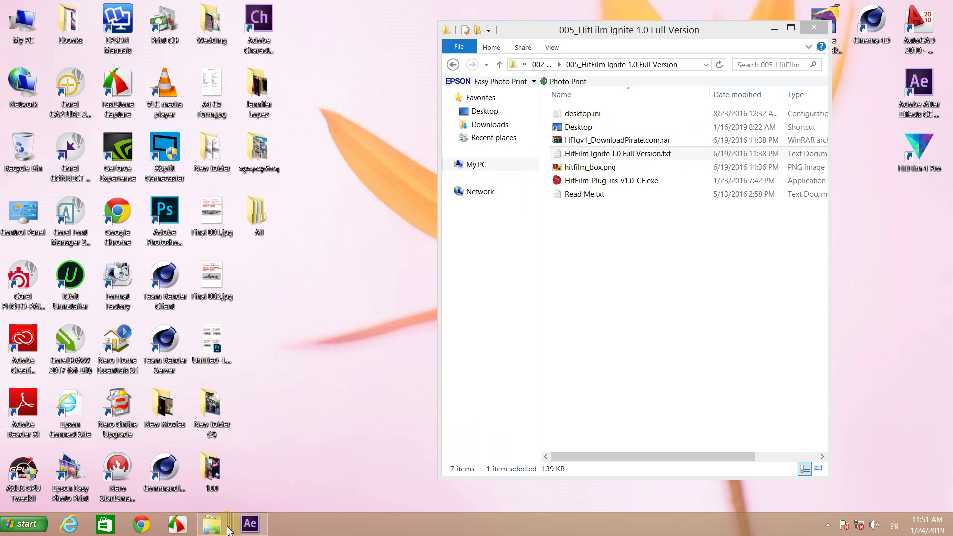
Switch back to After Effects, show the project's items and deselect Comp 1.
{"action": "left_click", "coordinate": [249, 523]}
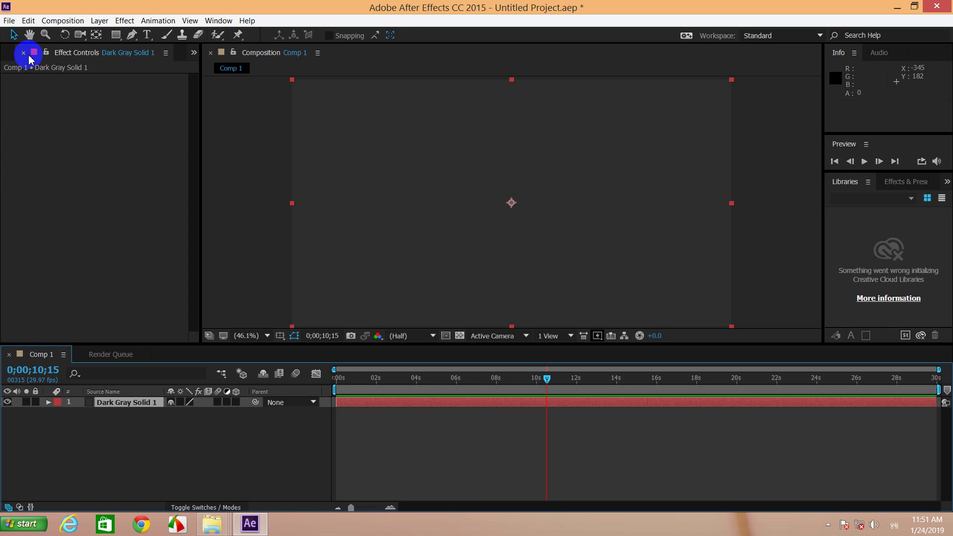
{"action": "left_click", "coordinate": [4, 52]}
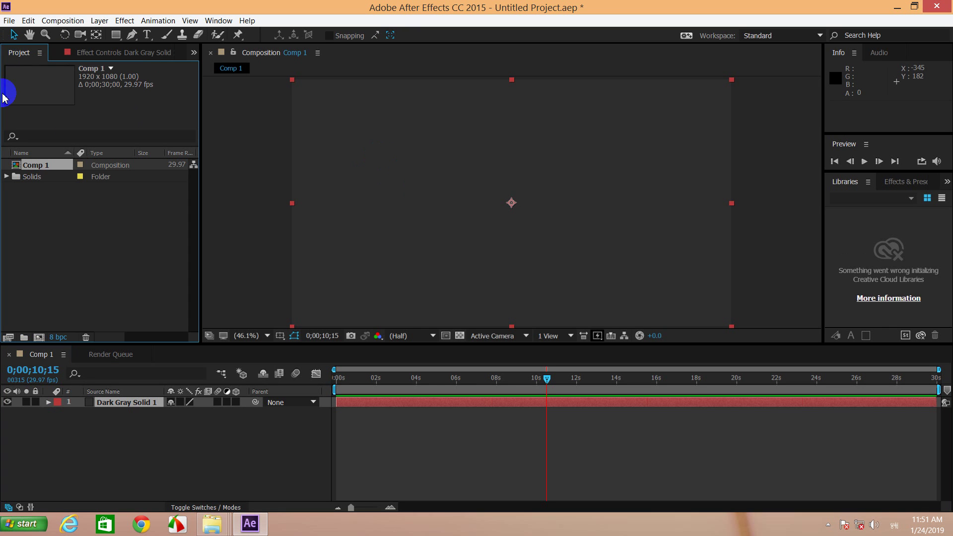
{"action": "left_click", "coordinate": [32, 217]}
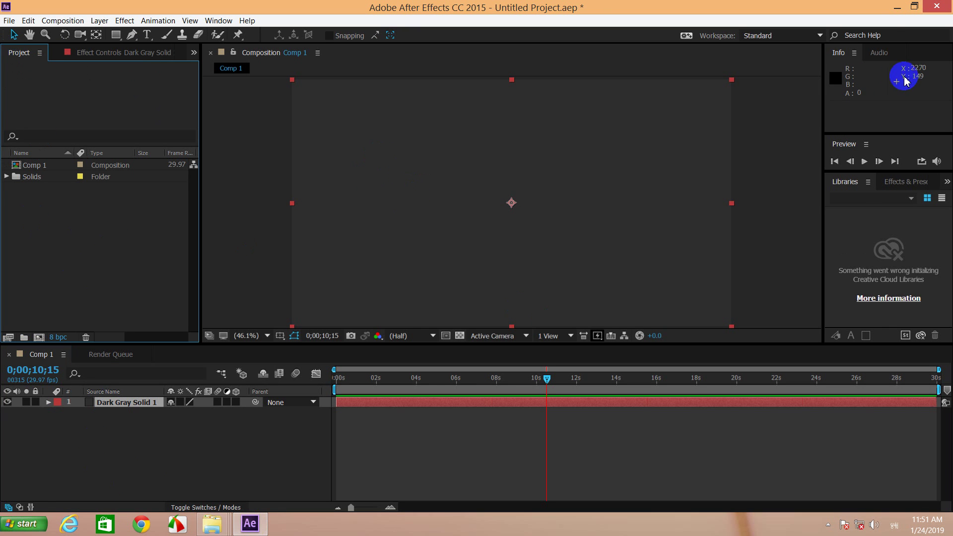
Minimise After Effects and move the plug-in folder window further across the desktop, towards the After Effects shortcut.
{"action": "left_click", "coordinate": [897, 8]}
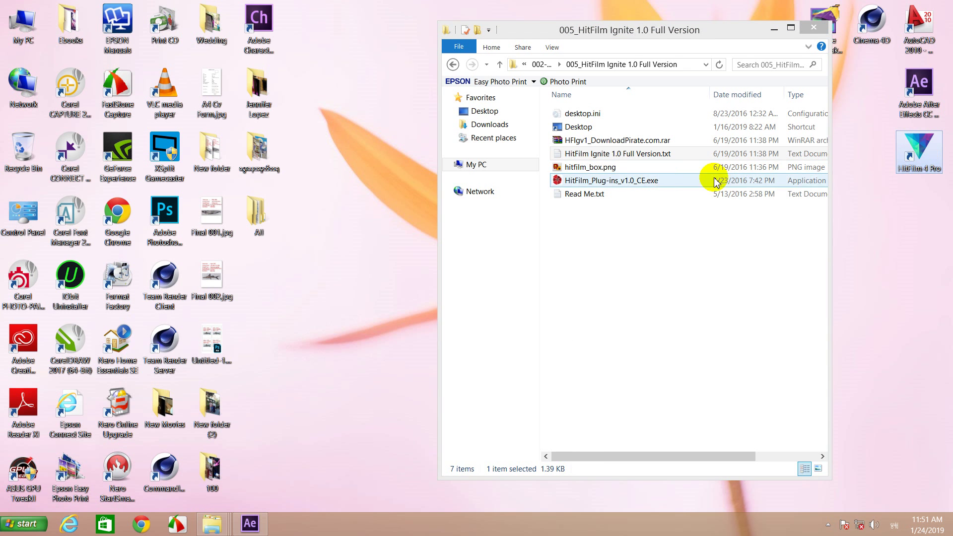
{"action": "left_click", "coordinate": [275, 508]}
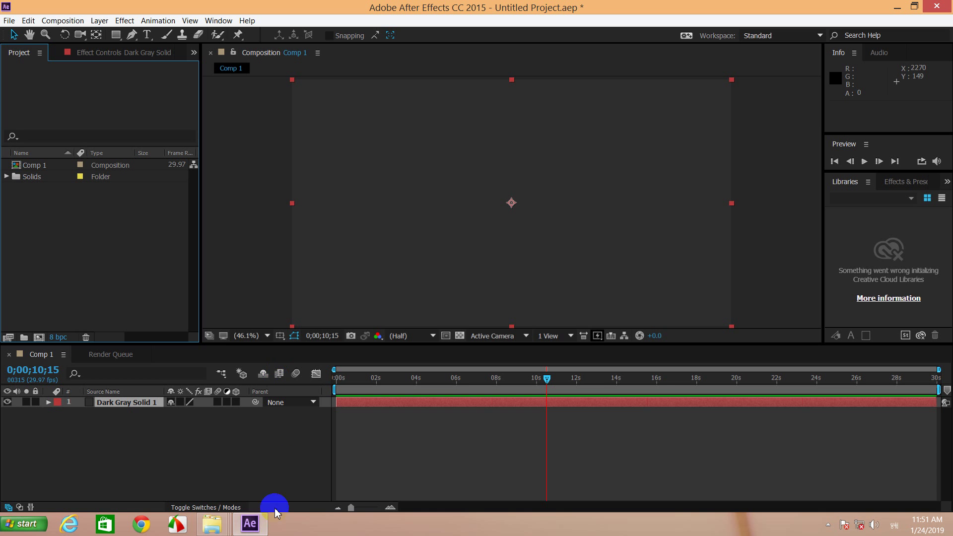
{"action": "left_click", "coordinate": [255, 526]}
{"action": "left_click_drag", "start_coordinate": [707, 32], "coordinate": [641, 33]}
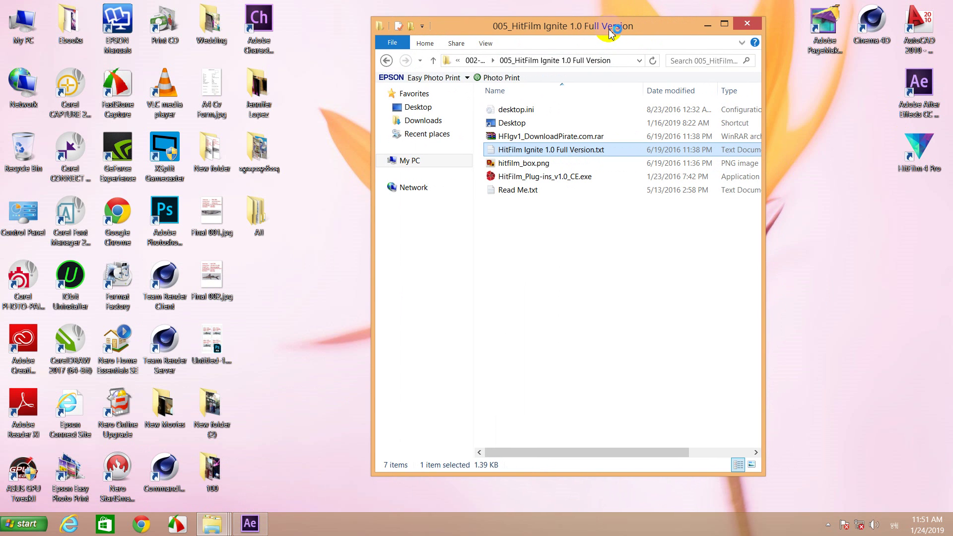
{"action": "left_click_drag", "start_coordinate": [610, 31], "coordinate": [725, 37]}
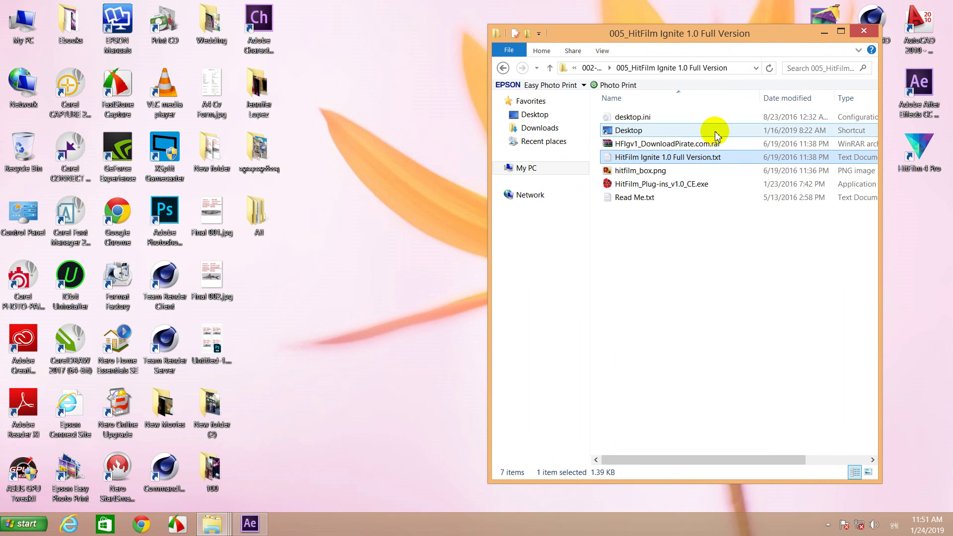
Bring up After Effects once more, minimise it again, and refresh the desktop.
{"action": "left_click", "coordinate": [250, 524]}
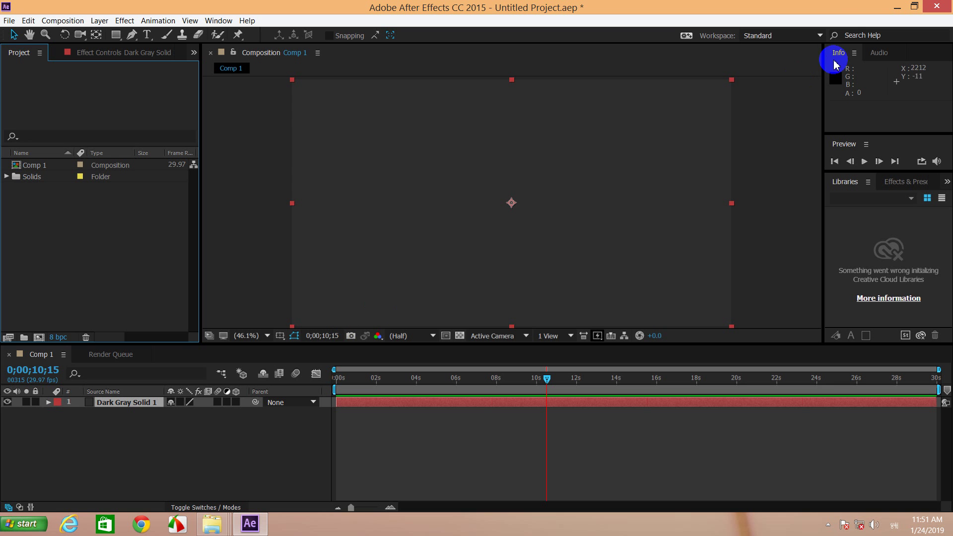
{"action": "left_click", "coordinate": [897, 7]}
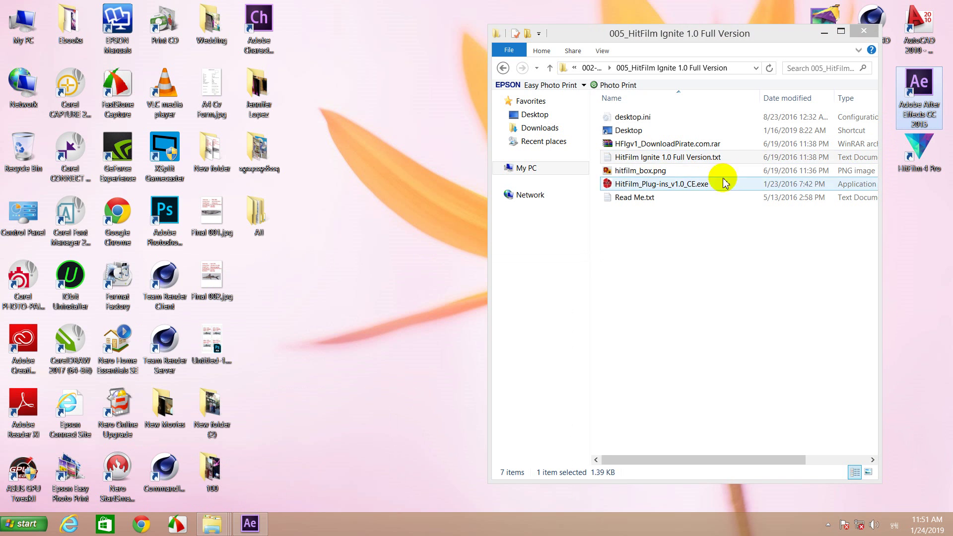
{"action": "right_click", "coordinate": [373, 114]}
{"action": "left_click", "coordinate": [385, 141]}
{"action": "right_click", "coordinate": [306, 117]}
{"action": "left_click", "coordinate": [338, 148]}
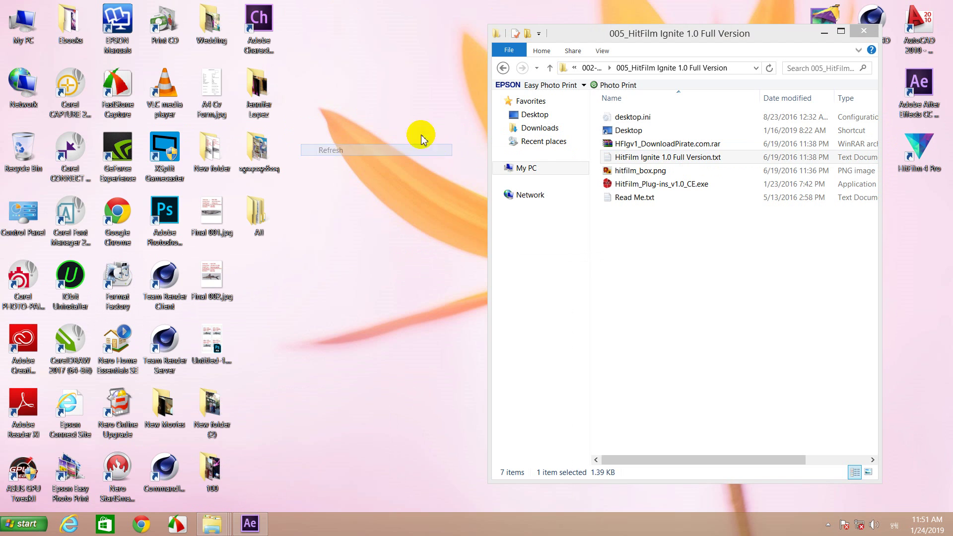
{"action": "right_click", "coordinate": [361, 133]}
{"action": "left_click", "coordinate": [380, 165]}
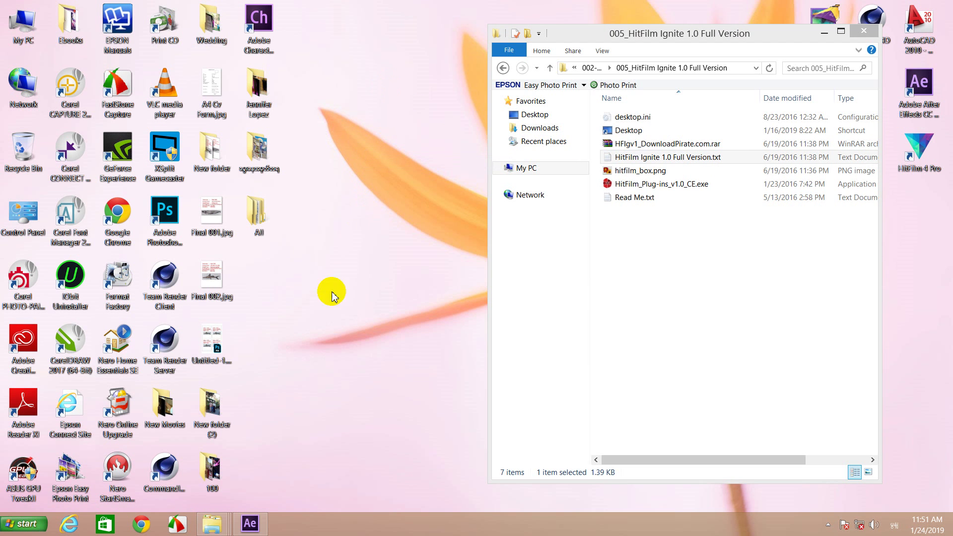